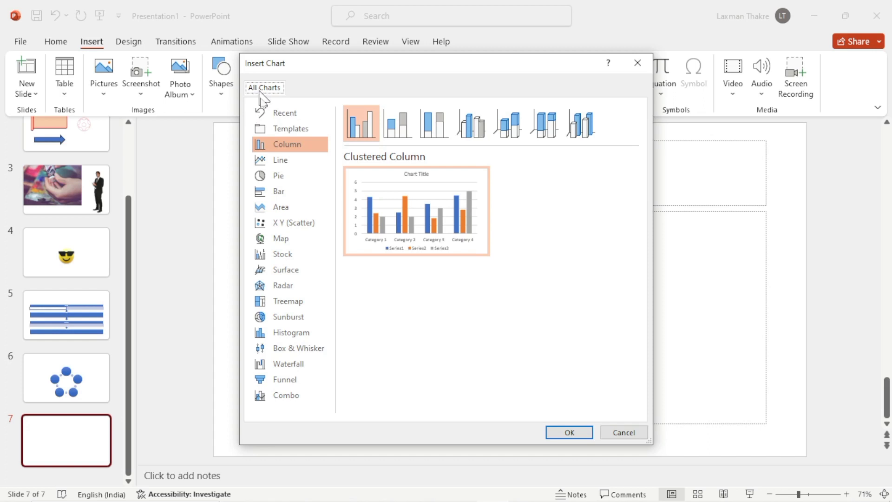
Insert a Clustered Column chart on slide 7.
{"action": "left_click", "coordinate": [288, 160]}
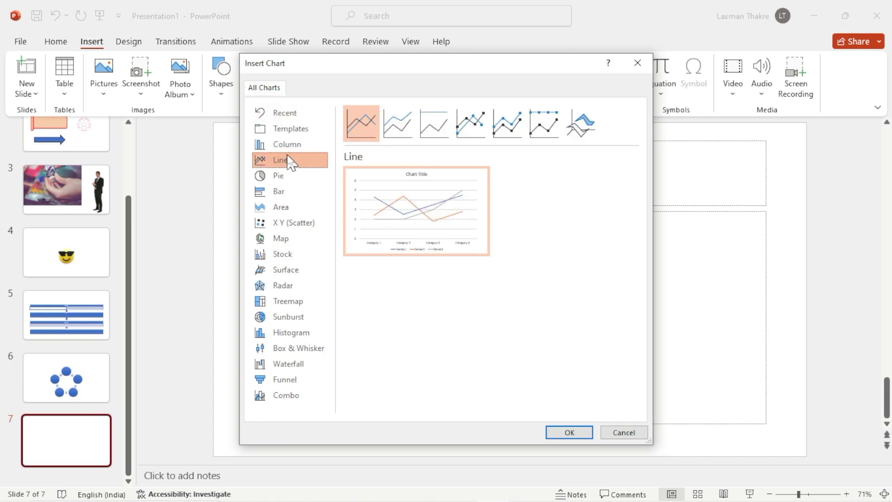
{"action": "left_click", "coordinate": [280, 177]}
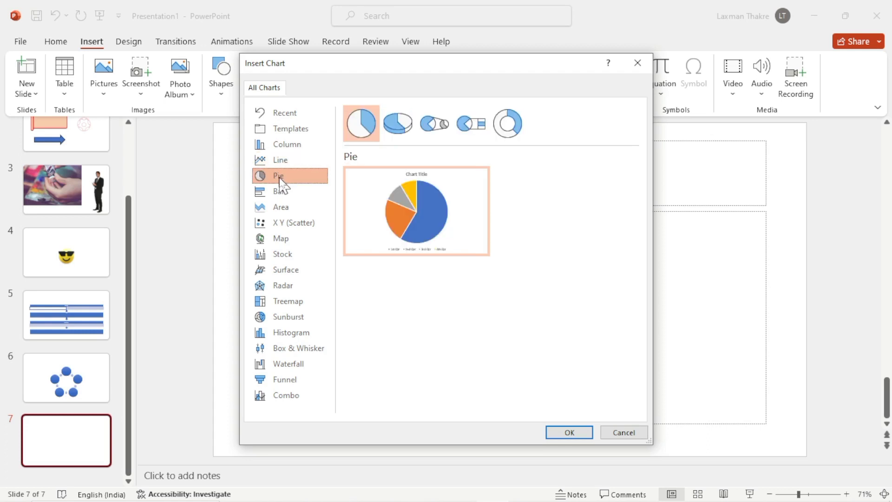
{"action": "left_click", "coordinate": [285, 194]}
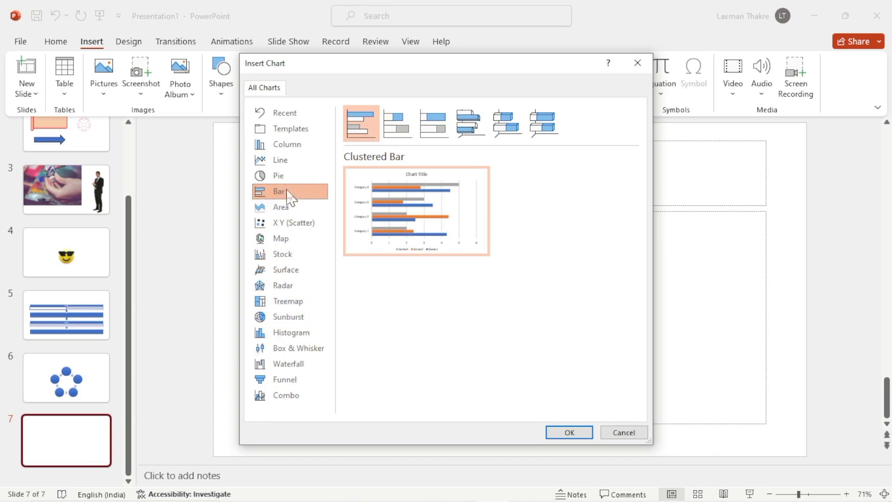
{"action": "left_click", "coordinate": [286, 145]}
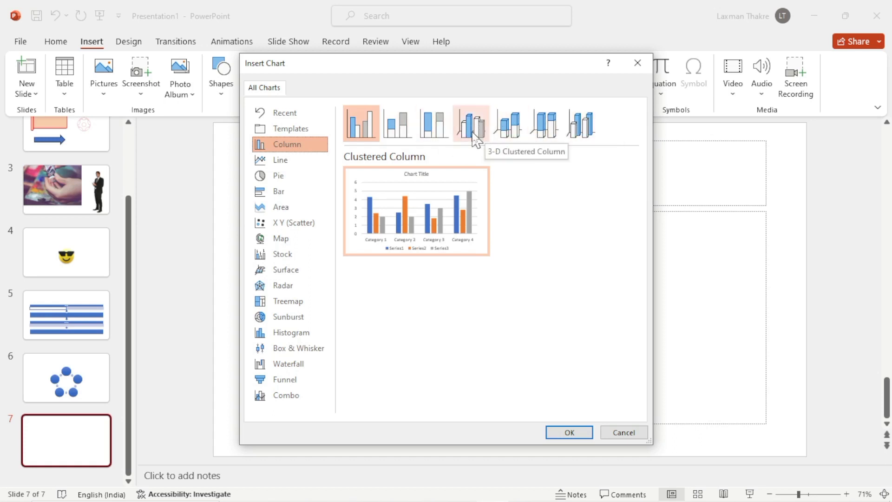
{"action": "left_click", "coordinate": [440, 135]}
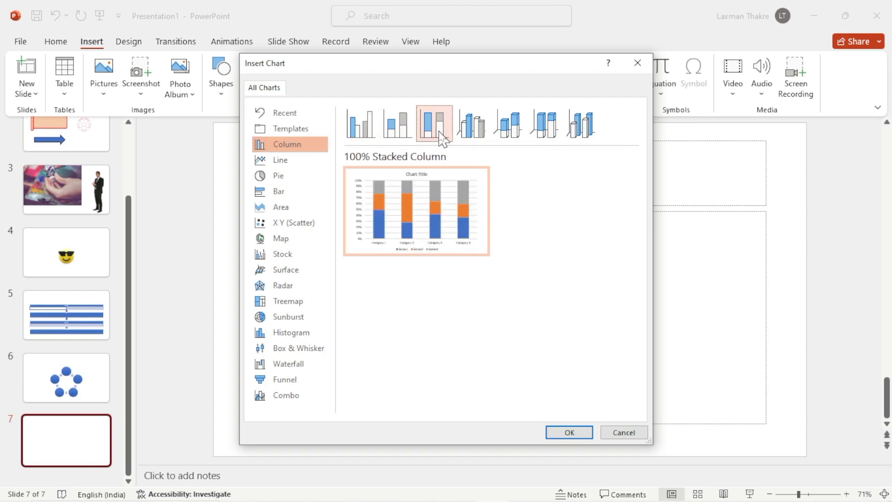
{"action": "left_click", "coordinate": [390, 123]}
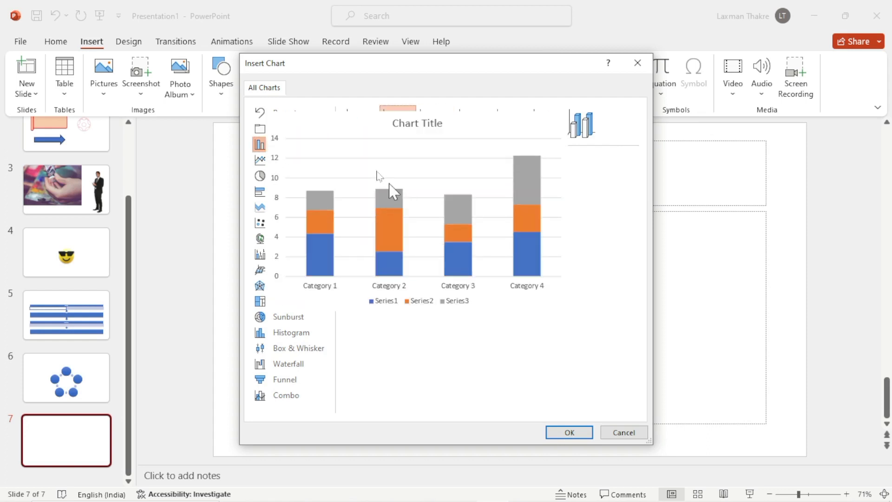
{"action": "left_click", "coordinate": [367, 135]}
{"action": "mouse_move", "coordinate": [406, 233]}
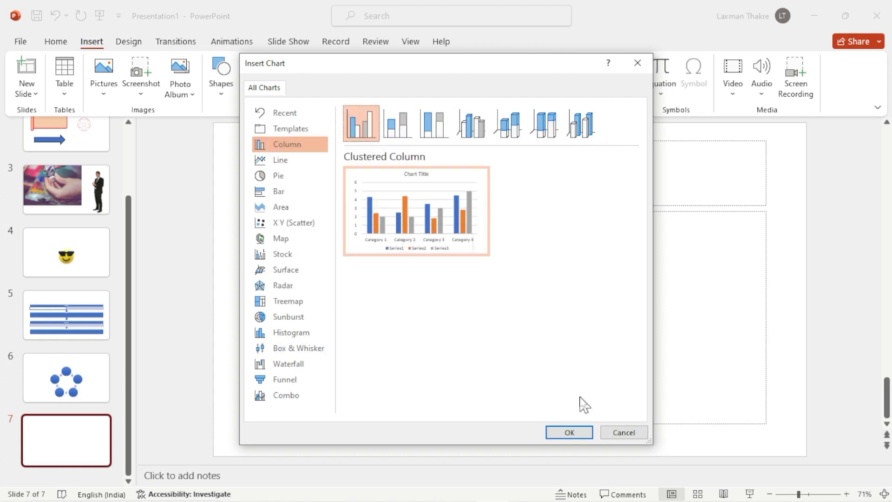
{"action": "left_click", "coordinate": [575, 431]}
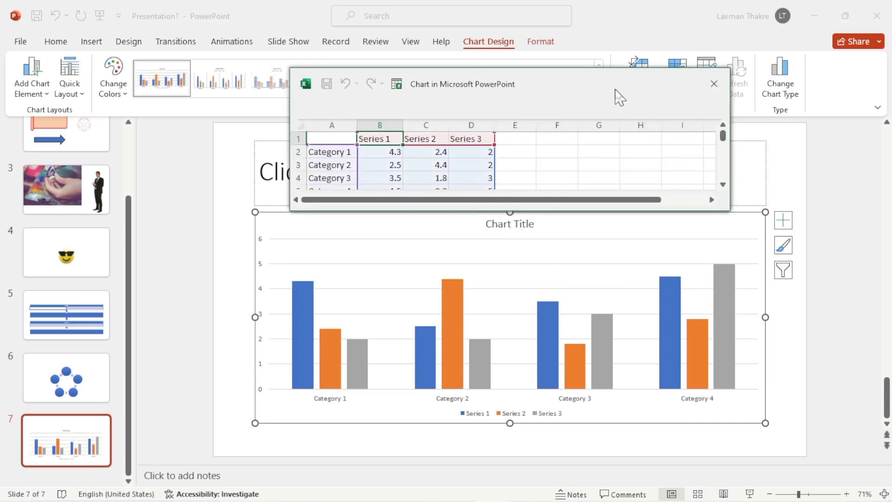
Move the chart's data sheet clear of the chart and enlarge it so all four category rows are readable.
{"action": "left_click_drag", "start_coordinate": [618, 95], "coordinate": [352, 37]}
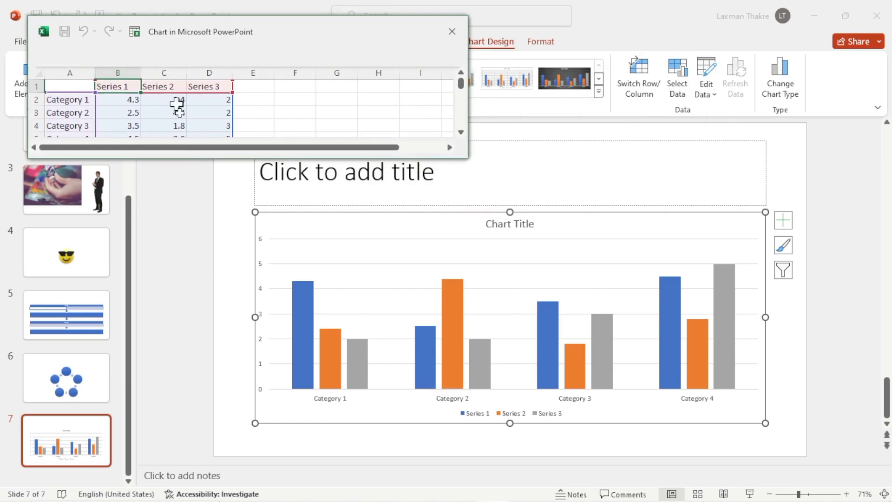
{"action": "left_click_drag", "start_coordinate": [167, 161], "coordinate": [169, 251]}
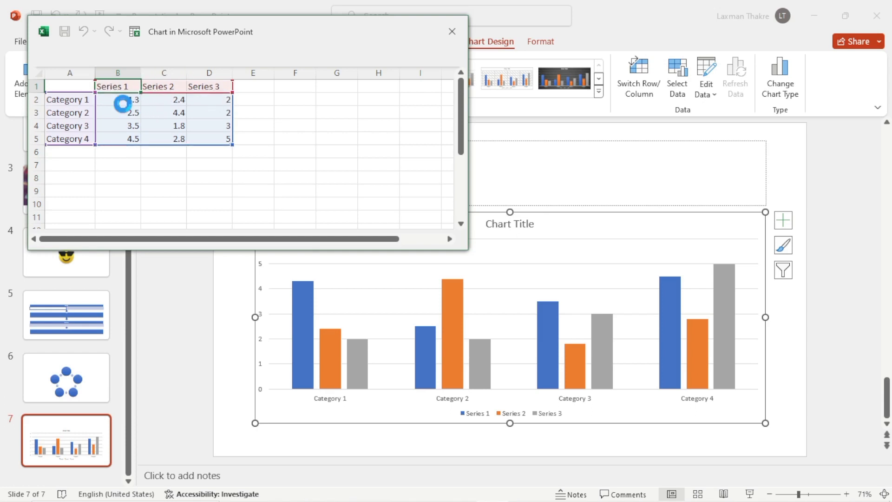
{"action": "scroll", "coordinate": [122, 104], "scroll_direction": "up", "scroll_amount": 4}
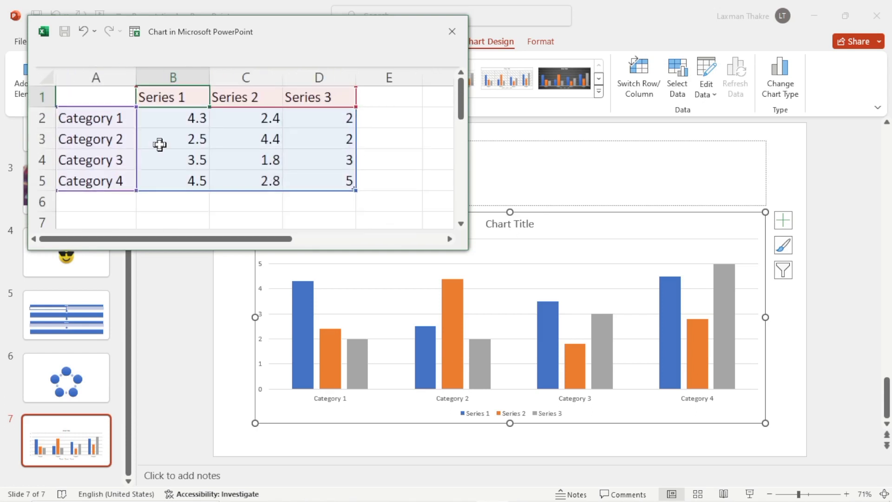
{"action": "scroll", "coordinate": [159, 145], "scroll_direction": "up", "scroll_amount": 1}
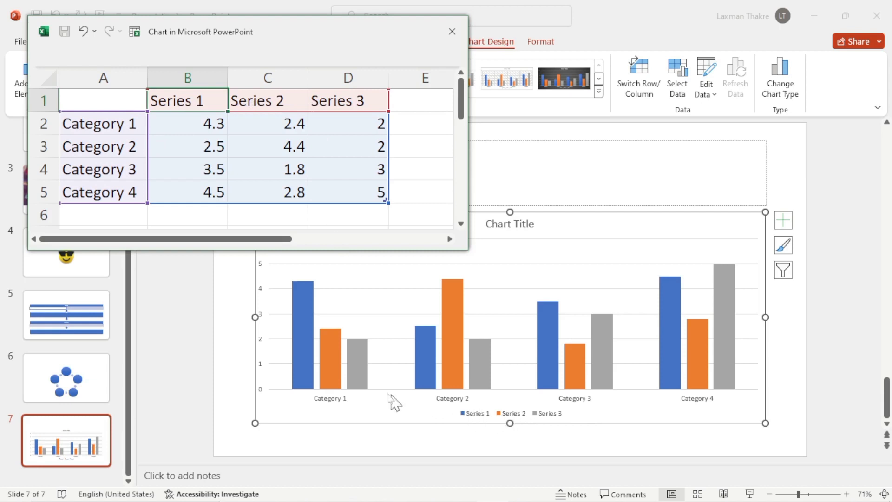
Rename the four chart categories in cells A2 to A5 as A, B, C and D.
{"action": "left_click", "coordinate": [105, 127]}
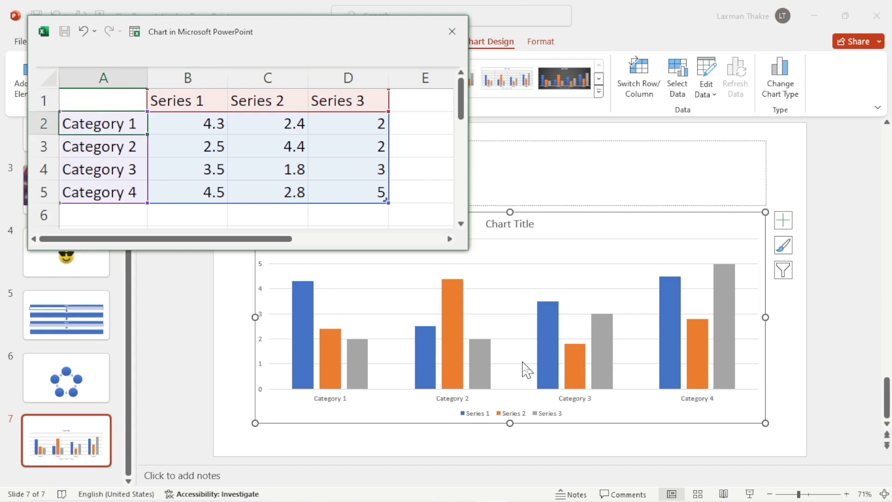
{"action": "type", "text": "A"}
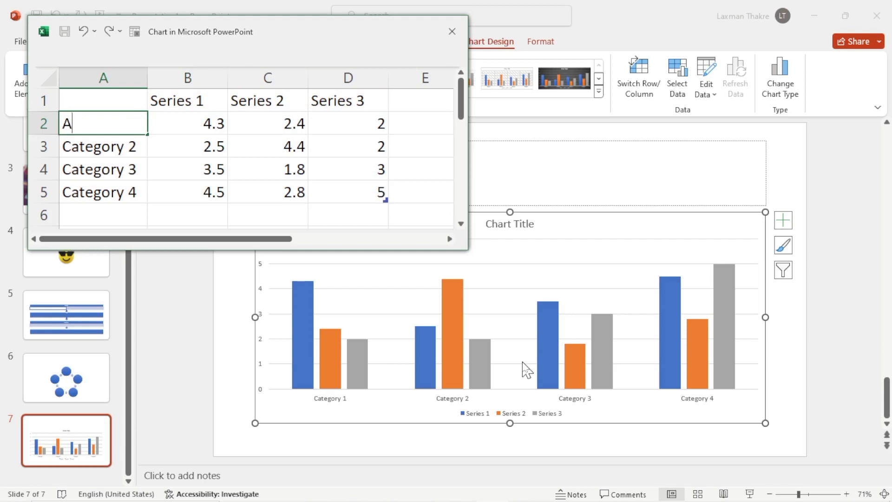
{"action": "key", "text": "Return"}
{"action": "type", "text": "B"}
{"action": "key", "text": "Return"}
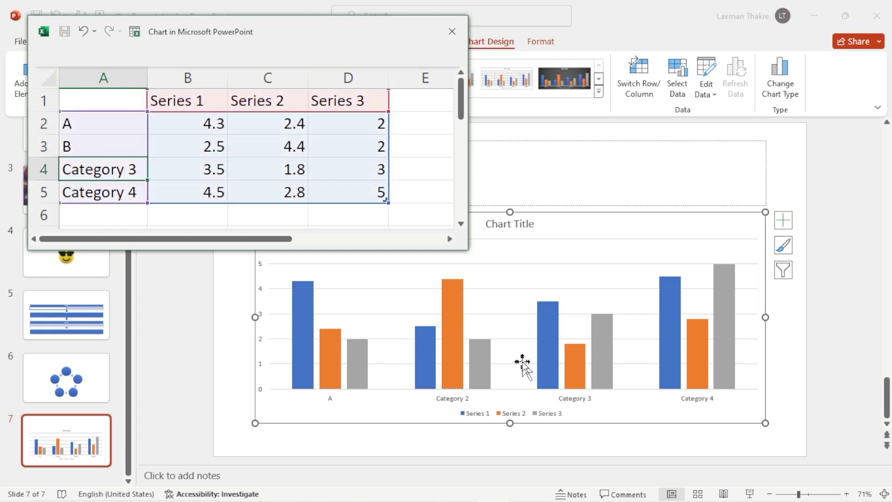
{"action": "type", "text": "Category 4"}
{"action": "key", "text": "Return"}
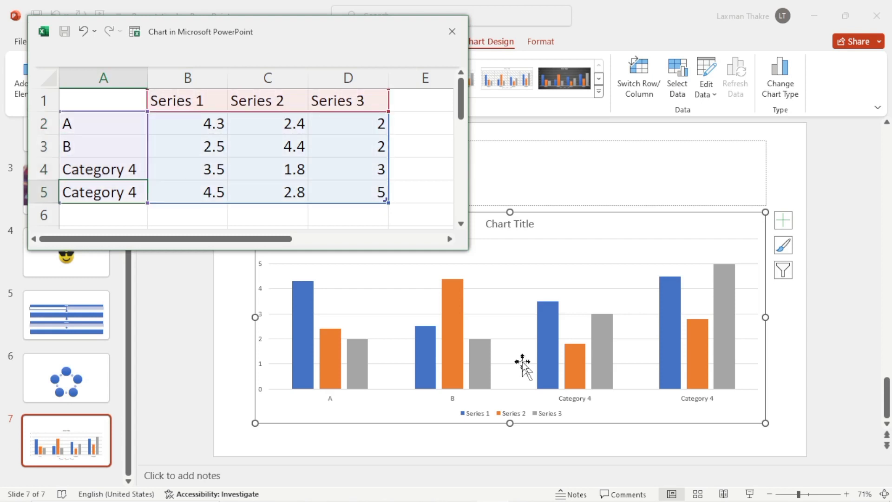
{"action": "key", "text": "Up"}
{"action": "type", "text": "C"}
{"action": "key", "text": "Return"}
{"action": "type", "text": "D"}
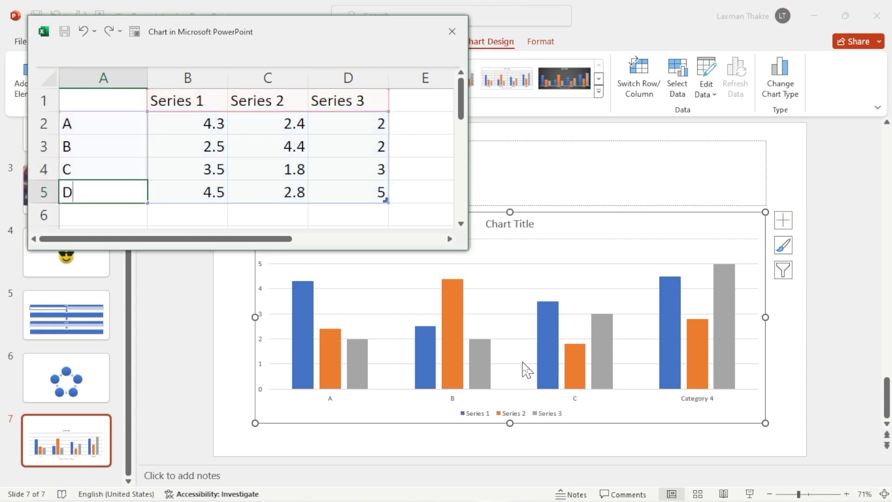
{"action": "key", "text": "Return"}
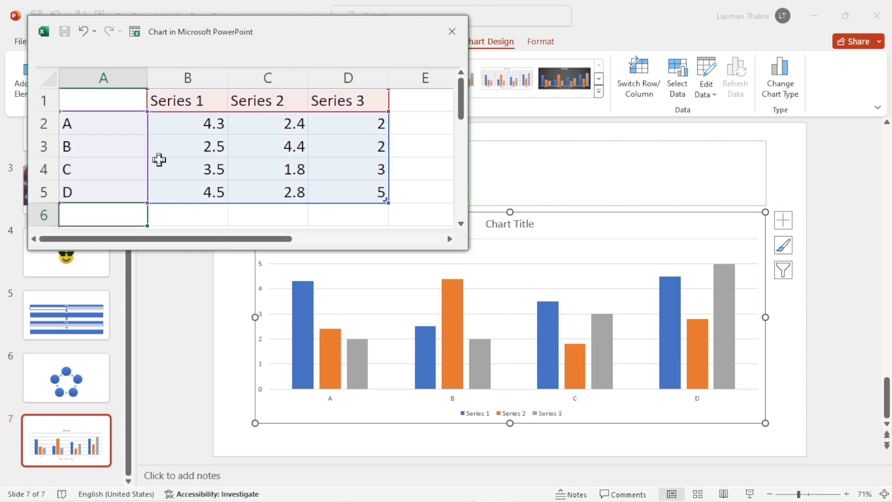
Rename the three series headers in cells B1 to D1 as Sub1, Sub 2 and sub 3.
{"action": "left_click", "coordinate": [185, 106]}
{"action": "left_click", "coordinate": [265, 101]}
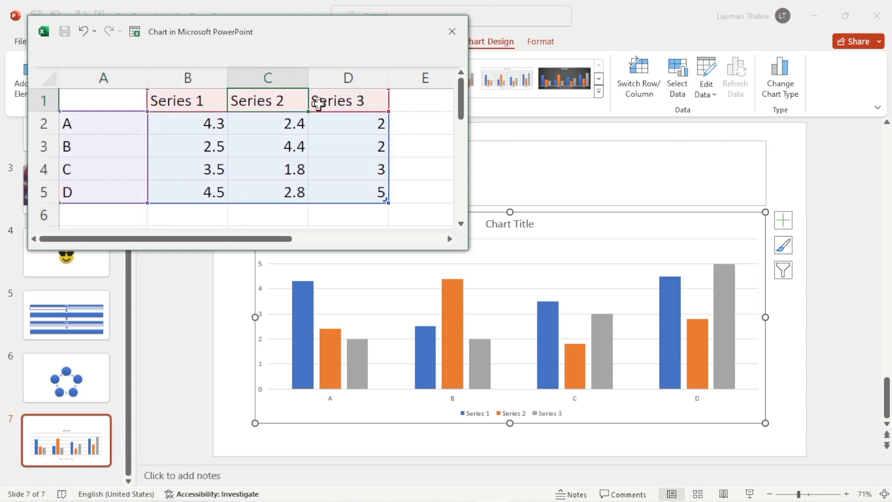
{"action": "left_click", "coordinate": [322, 101]}
{"action": "left_click", "coordinate": [186, 103]}
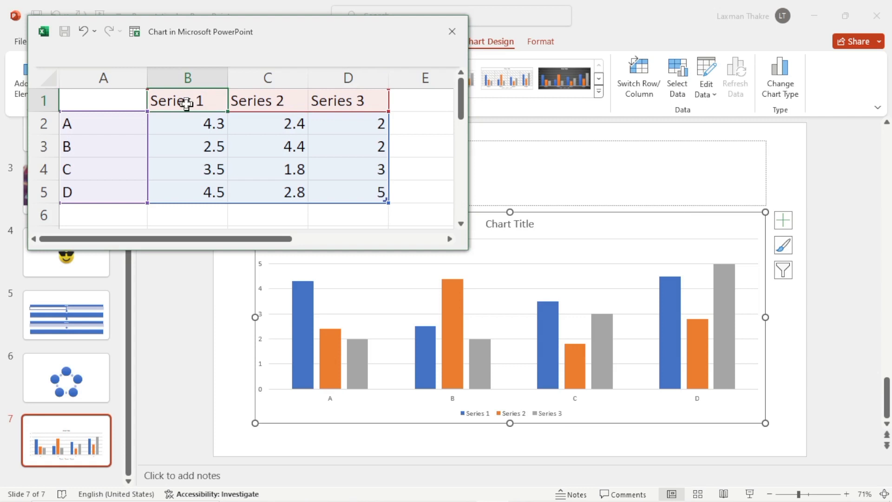
{"action": "type", "text": "Sub1"}
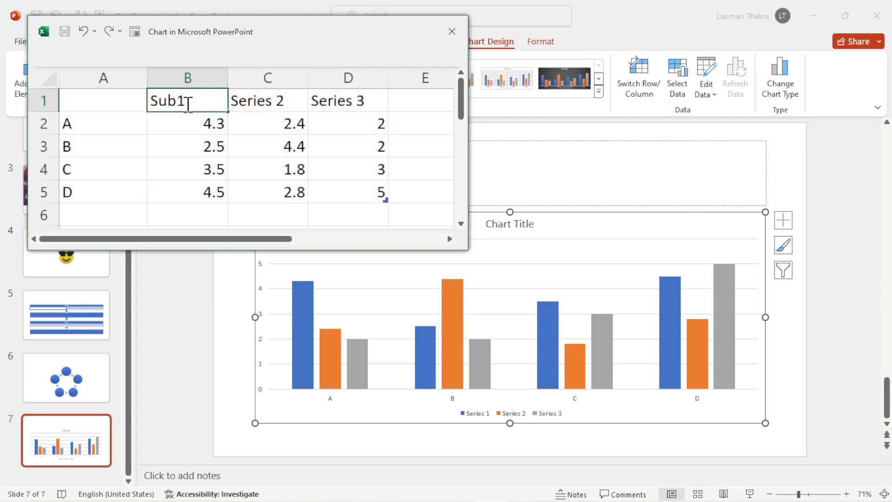
{"action": "key", "text": "Tab"}
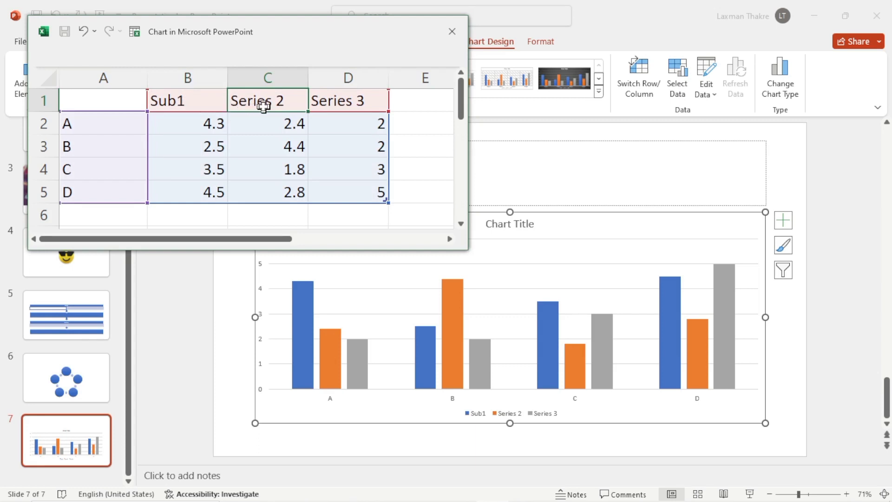
{"action": "type", "text": "Sub 2"}
{"action": "key", "text": "Tab"}
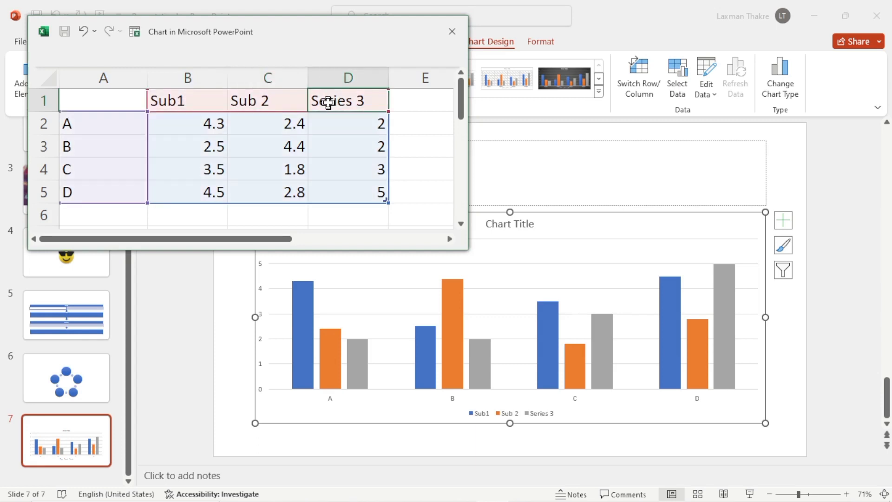
{"action": "double_click", "coordinate": [328, 103]}
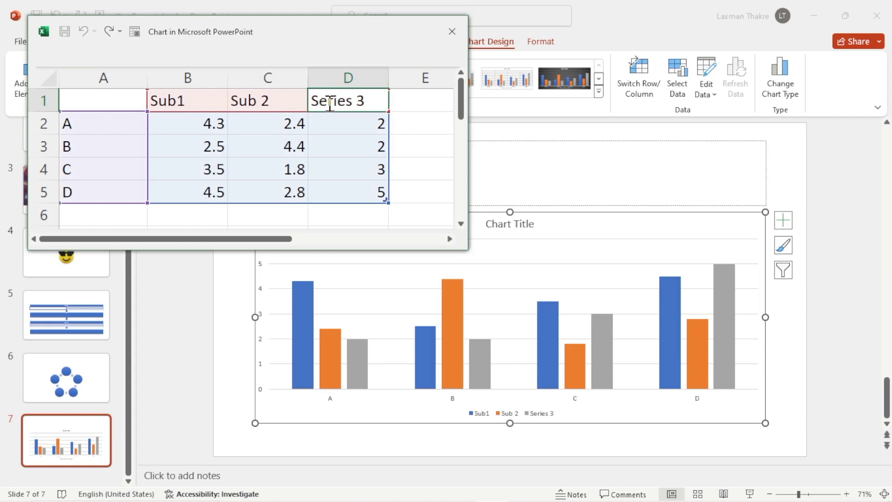
{"action": "type", "text": "3"}
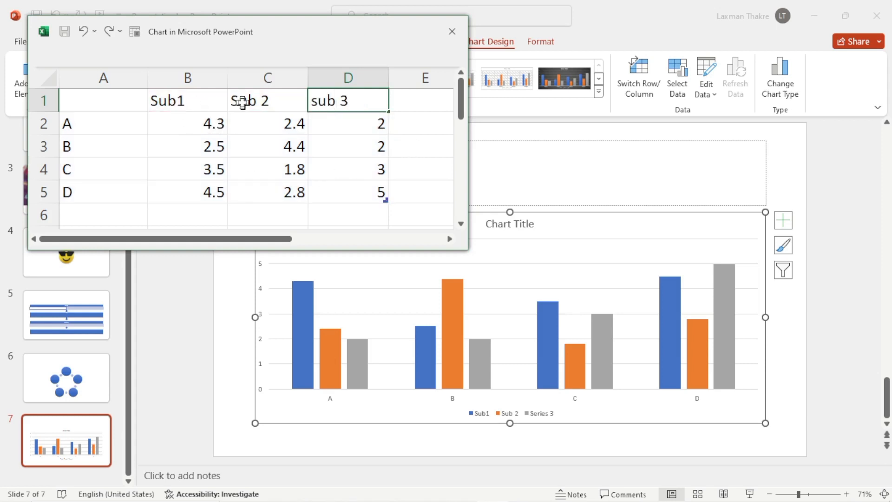
{"action": "left_click", "coordinate": [330, 102]}
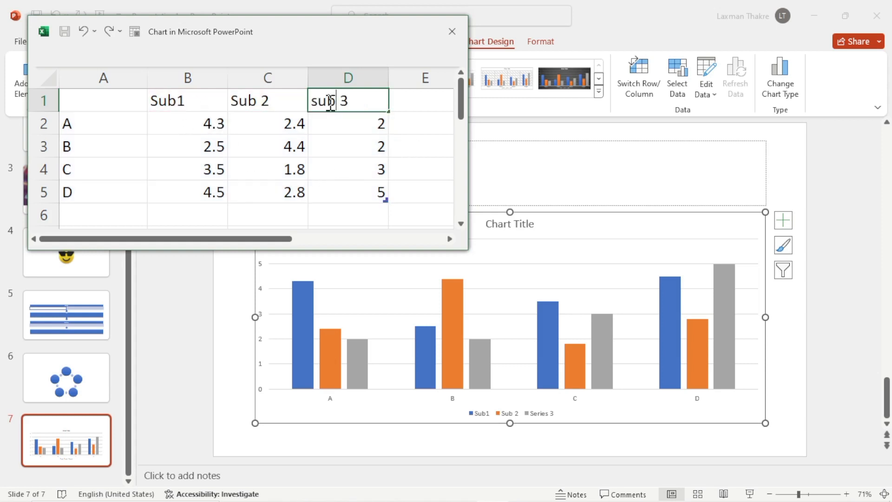
{"action": "left_click", "coordinate": [319, 124]}
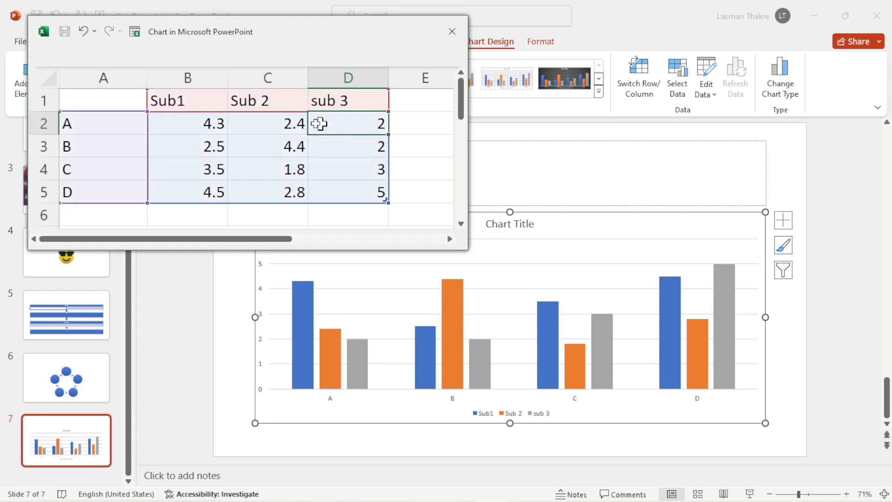
Set the Sub1 value for category A in cell B2 to 14, moving the data sheet clear of category A's columns.
{"action": "left_click", "coordinate": [207, 124]}
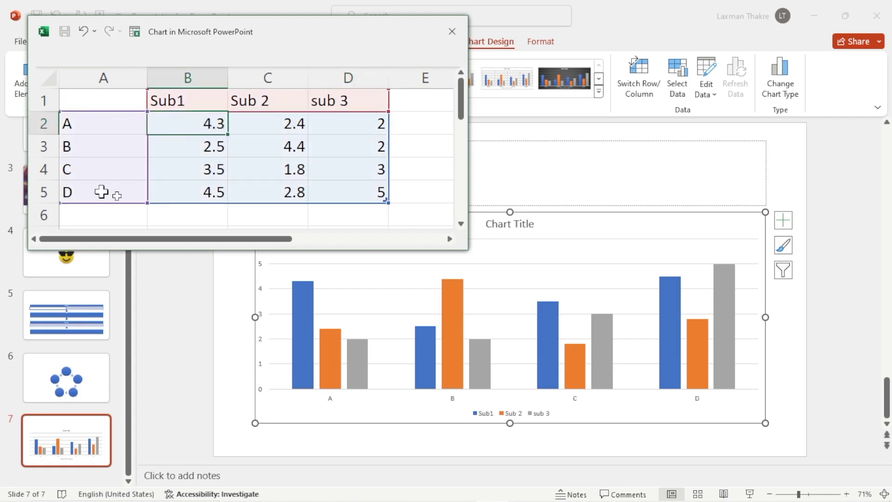
{"action": "scroll", "coordinate": [507, 419], "scroll_direction": "up", "scroll_amount": 8, "text": "ctrl"}
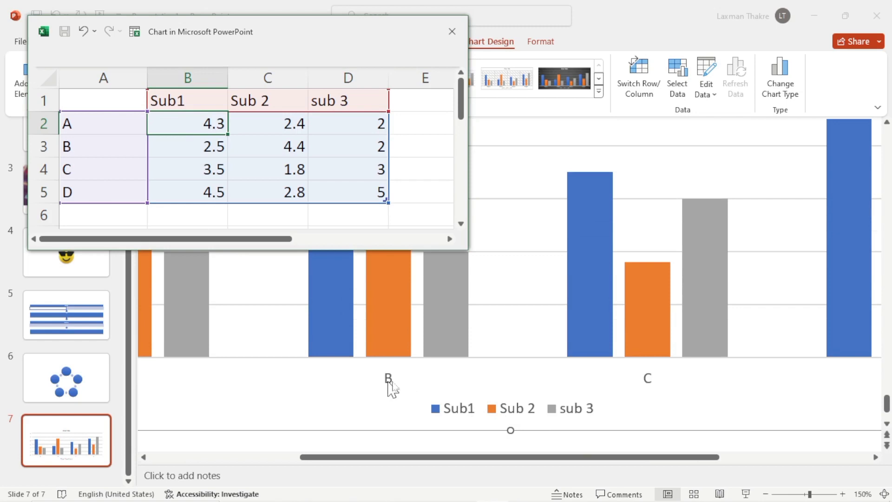
{"action": "scroll", "coordinate": [623, 353], "scroll_direction": "down", "scroll_amount": 6, "text": "ctrl"}
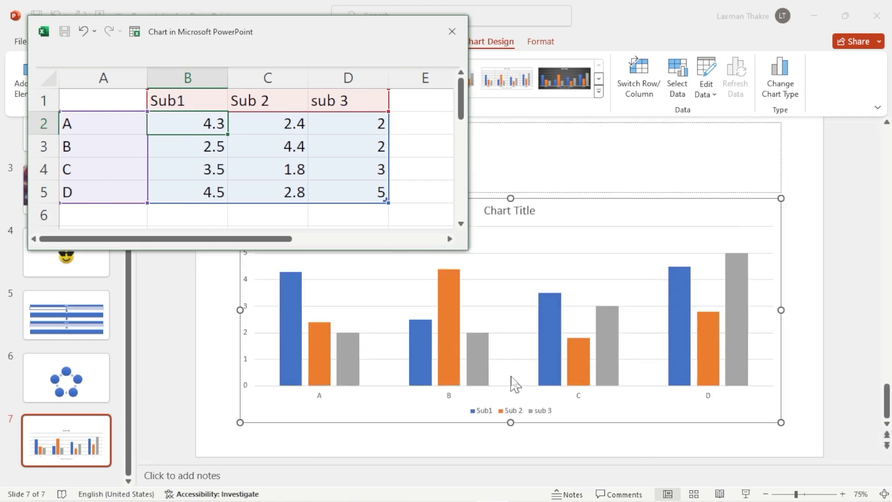
{"action": "scroll", "coordinate": [478, 392], "scroll_direction": "up", "scroll_amount": 1, "text": "ctrl"}
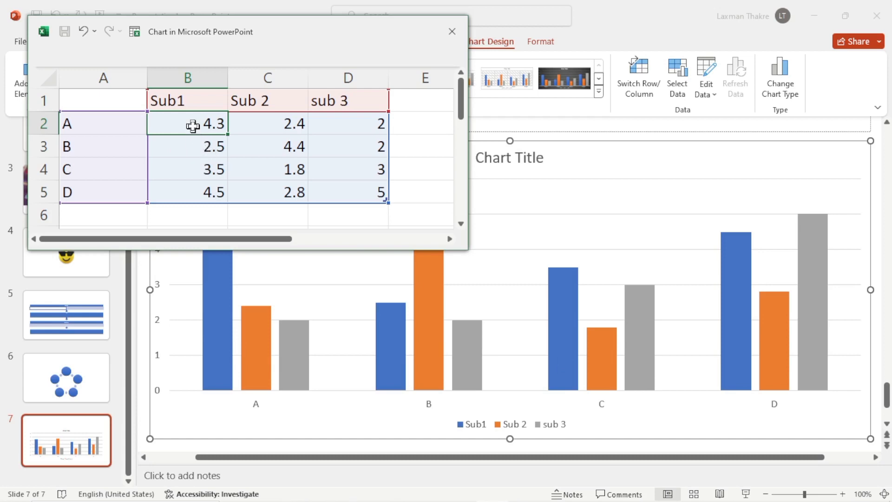
{"action": "type", "text": "14"}
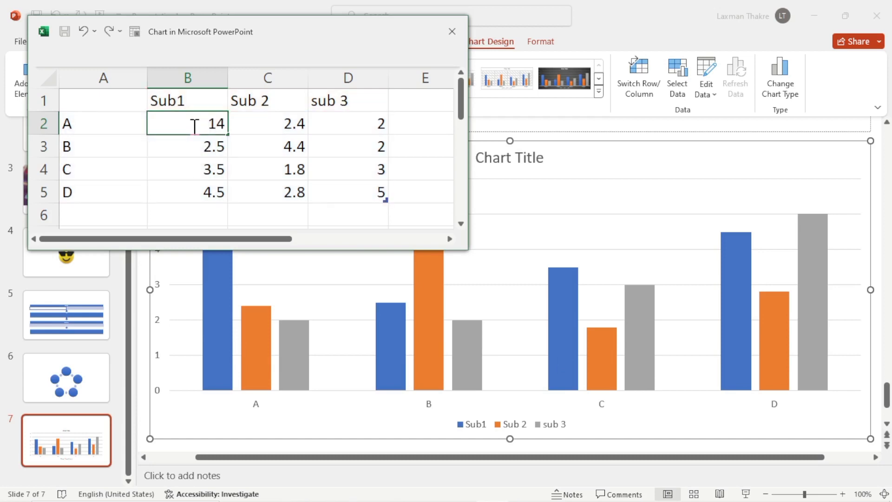
{"action": "left_click_drag", "start_coordinate": [196, 53], "coordinate": [632, 100]}
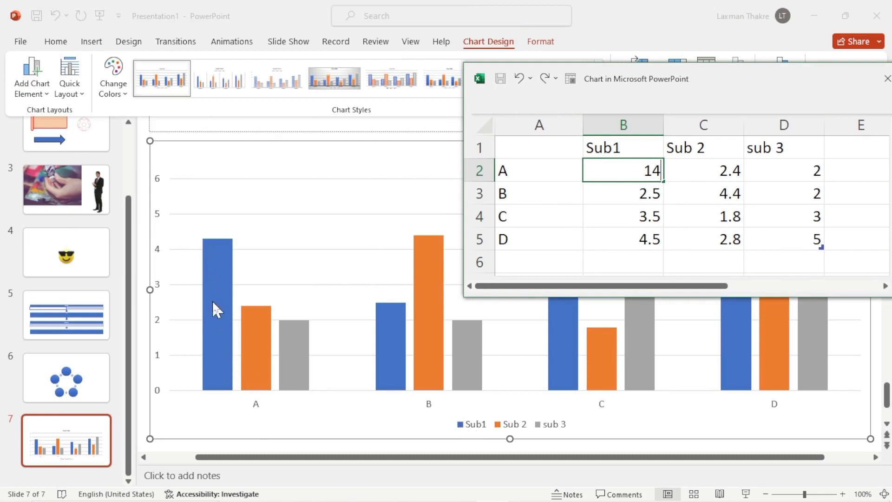
{"action": "key", "text": "Return"}
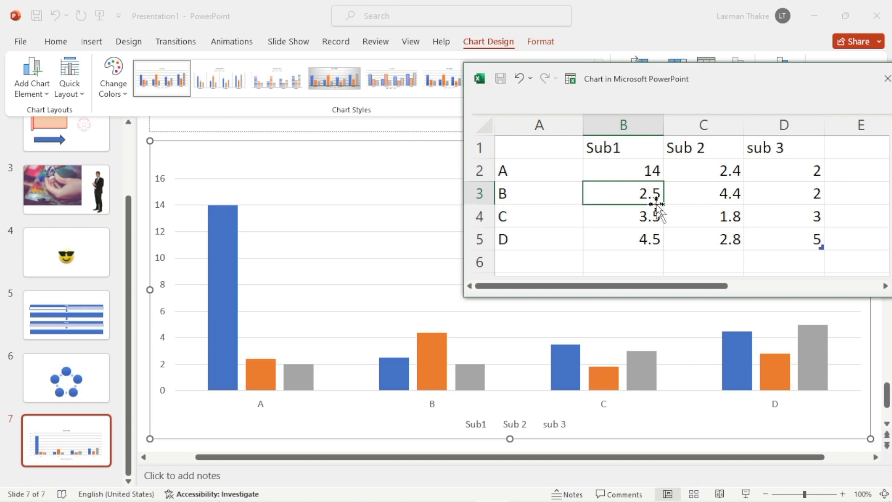
Set category B's Sub1 value in cell B3 to 21 and its Sub 2 value in C3 to 35, closing the data sheet.
{"action": "type", "text": "21"}
{"action": "key", "text": "Return"}
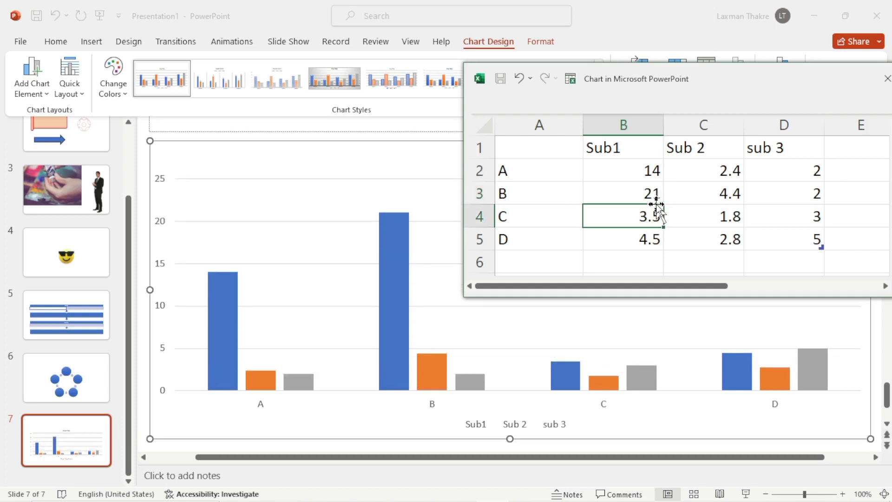
{"action": "left_click", "coordinate": [707, 202]}
{"action": "type", "text": "35"}
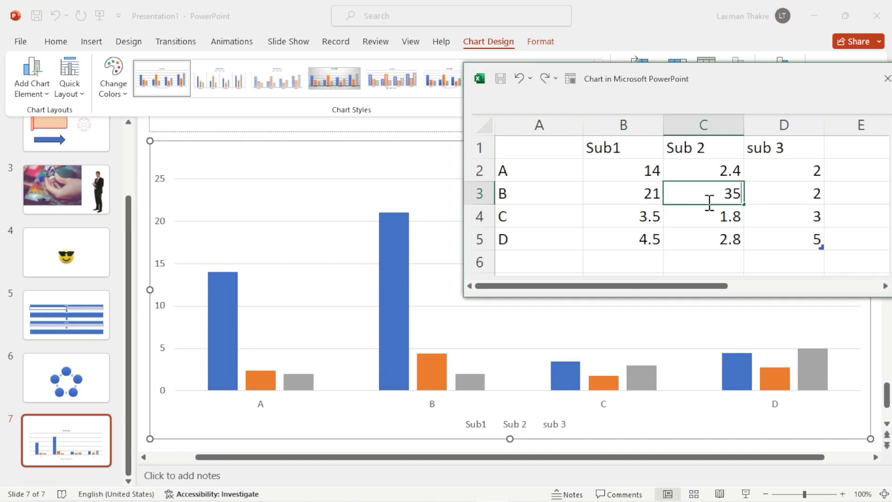
{"action": "key", "text": "Return"}
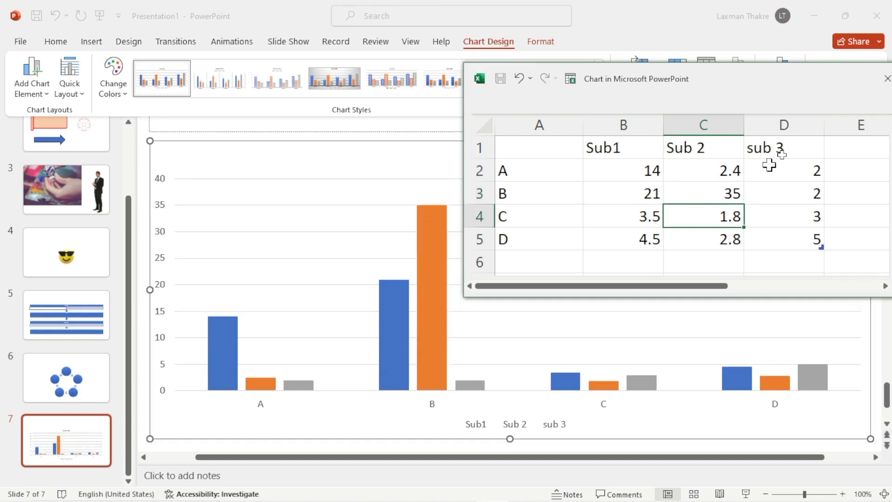
{"action": "left_click_drag", "start_coordinate": [787, 93], "coordinate": [539, 95]}
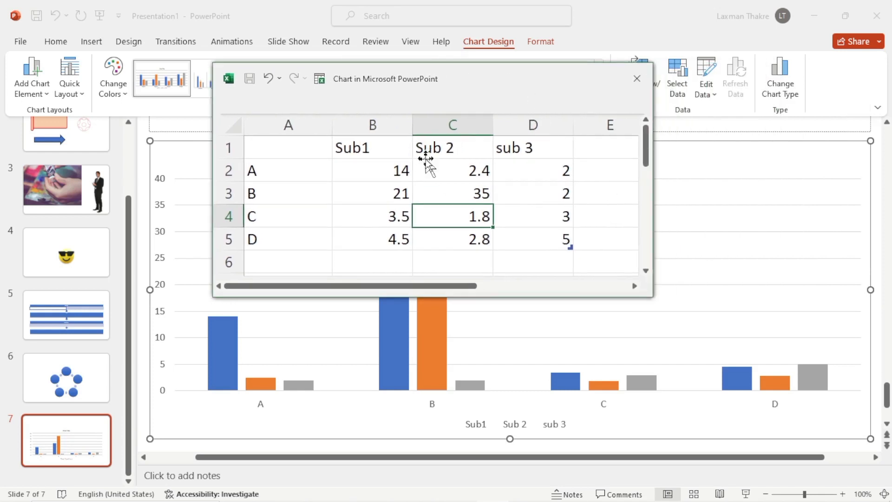
{"action": "left_click", "coordinate": [632, 81]}
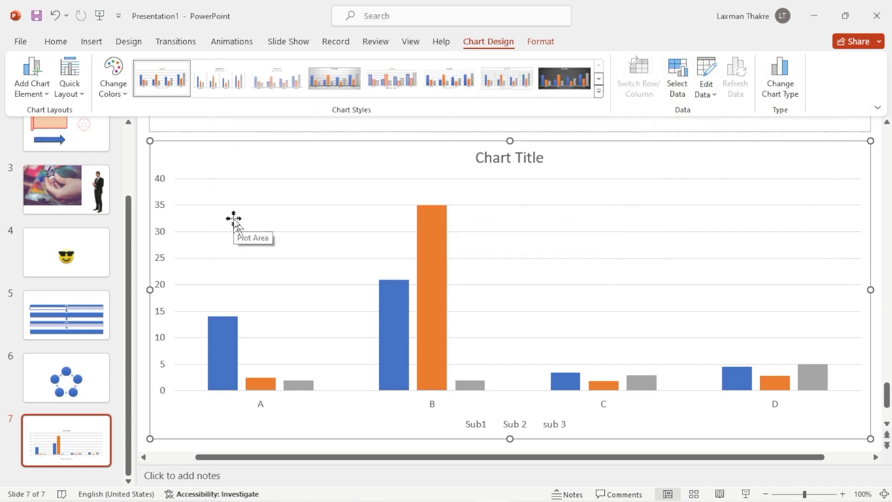
Reopen the chart's data sheet, enlarged to show all category rows, and close it without editing.
{"action": "left_click", "coordinate": [703, 74]}
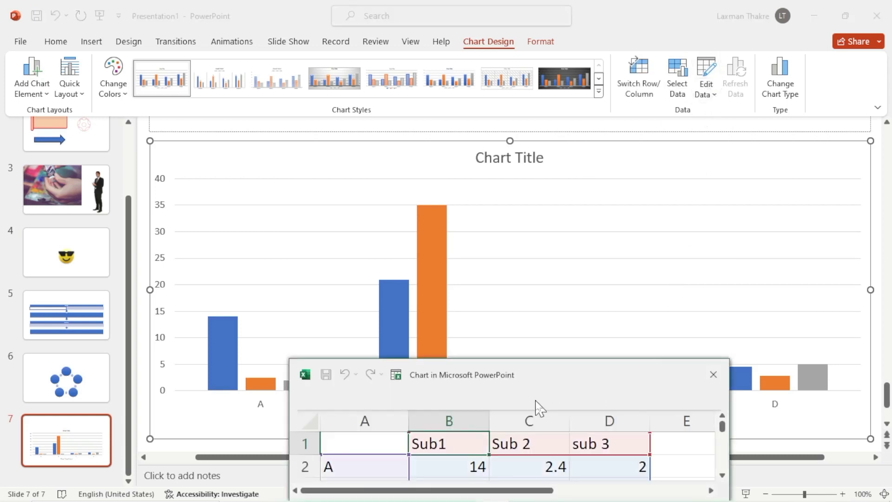
{"action": "left_click_drag", "start_coordinate": [548, 384], "coordinate": [390, 169]}
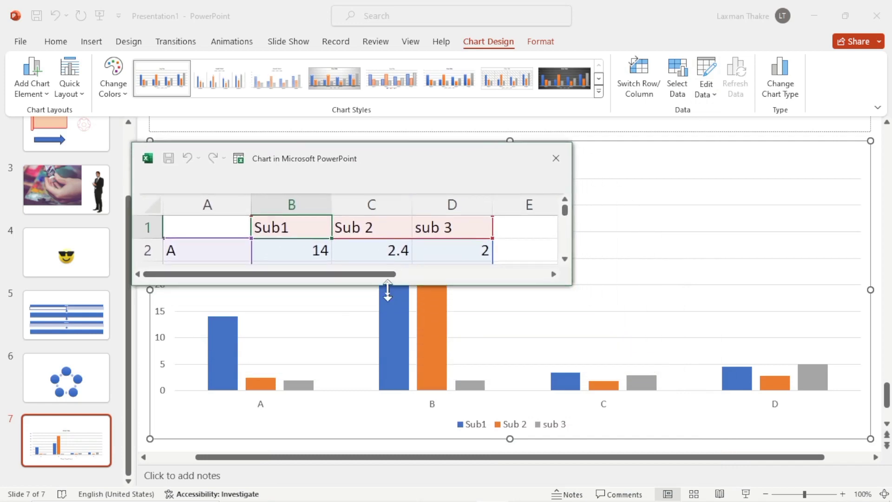
{"action": "left_click_drag", "start_coordinate": [387, 284], "coordinate": [392, 408]}
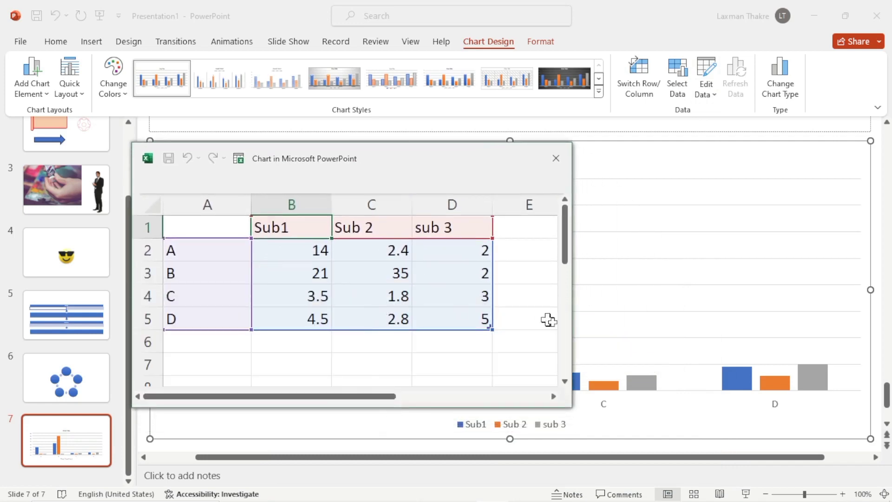
{"action": "left_click_drag", "start_coordinate": [573, 348], "coordinate": [687, 345]}
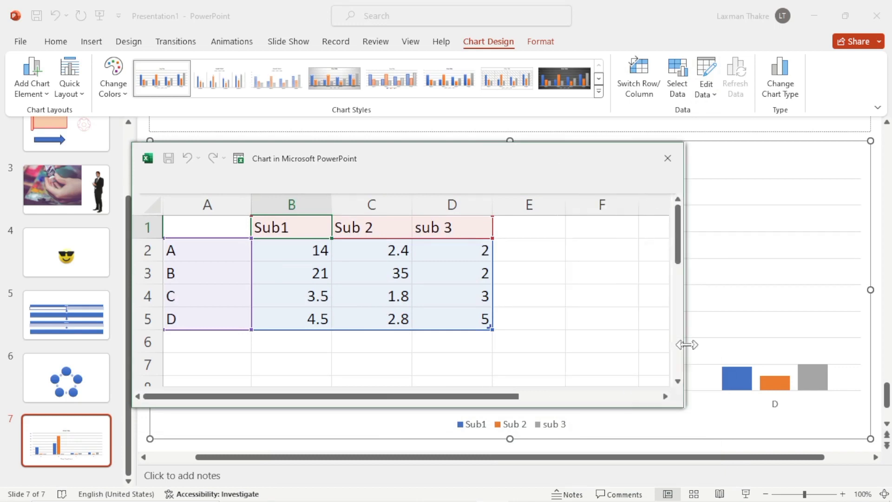
{"action": "left_click_drag", "start_coordinate": [625, 169], "coordinate": [473, 134]}
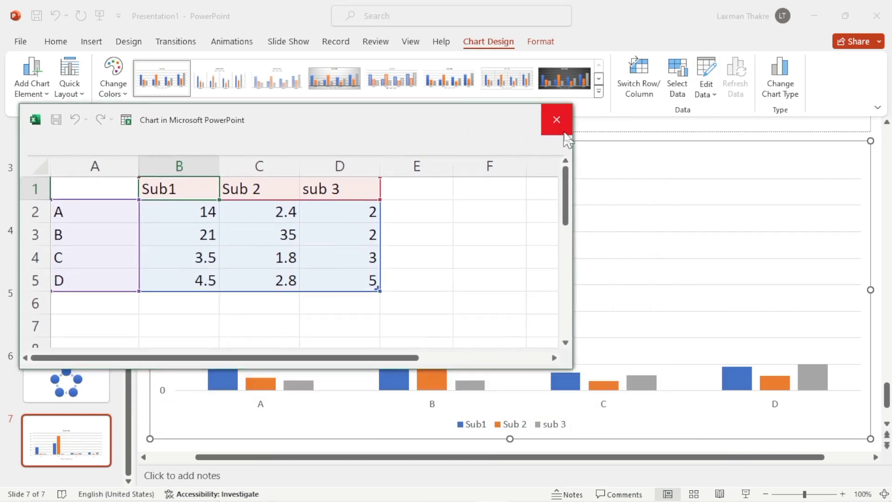
{"action": "left_click", "coordinate": [556, 121]}
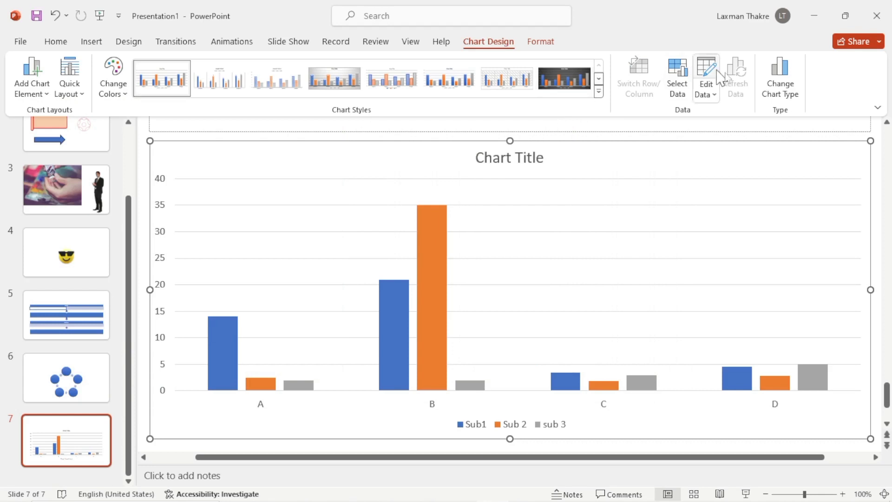
Change the chart on slide 7 to a Stacked Column chart and apply chart style Style 7.
{"action": "left_click", "coordinate": [784, 95]}
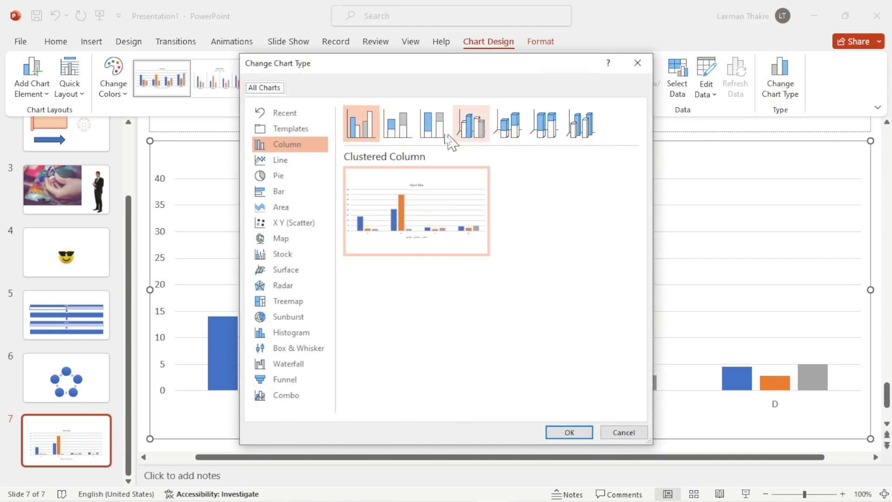
{"action": "left_click", "coordinate": [408, 131]}
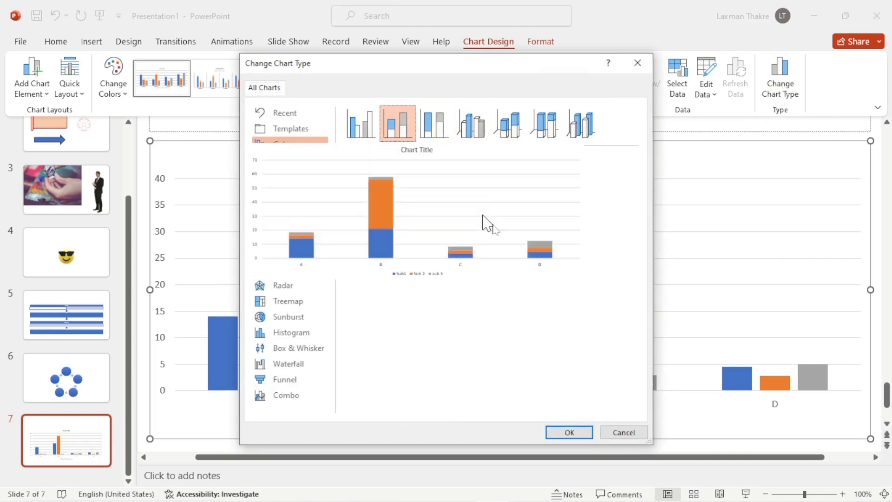
{"action": "left_click", "coordinate": [568, 432]}
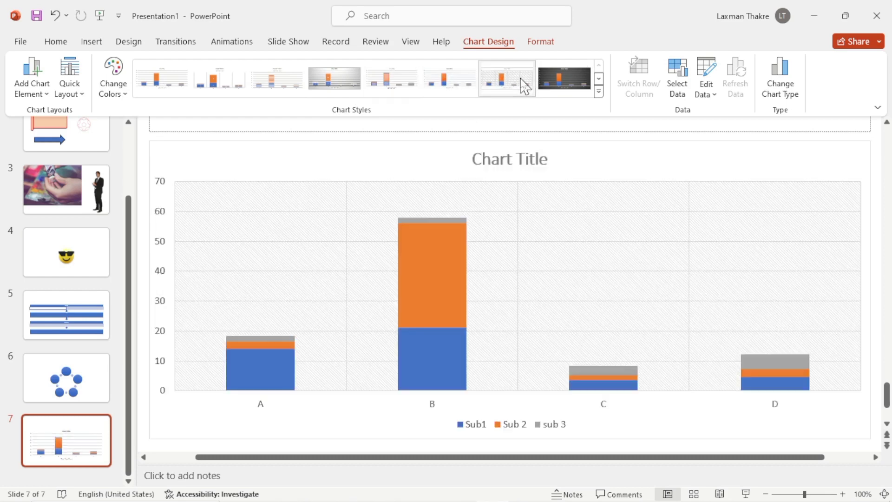
{"action": "left_click", "coordinate": [522, 86]}
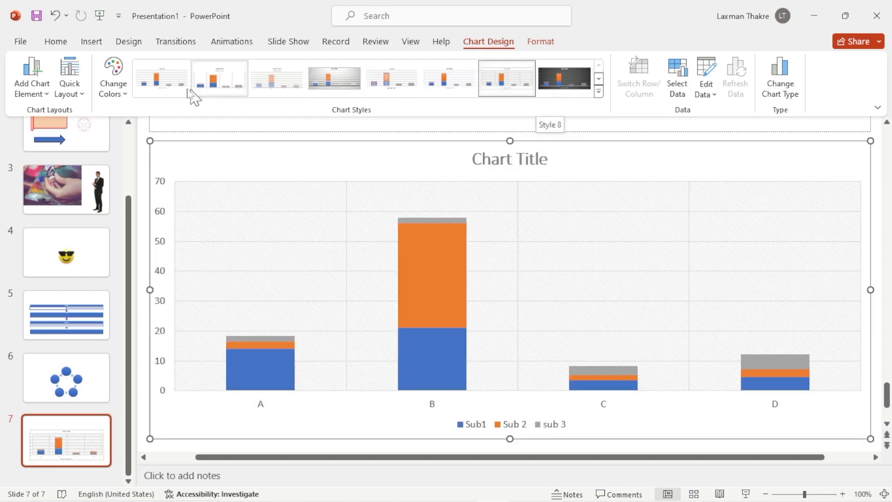
{"action": "left_click", "coordinate": [113, 77]}
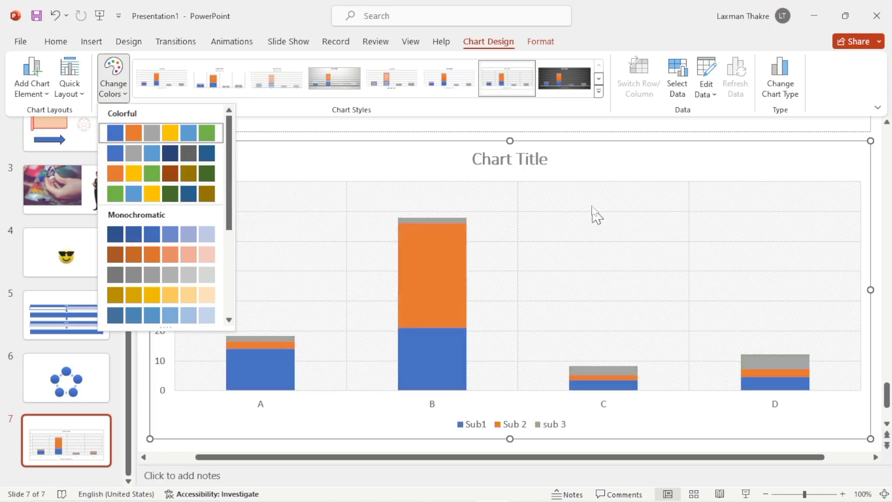
{"action": "left_click", "coordinate": [596, 175]}
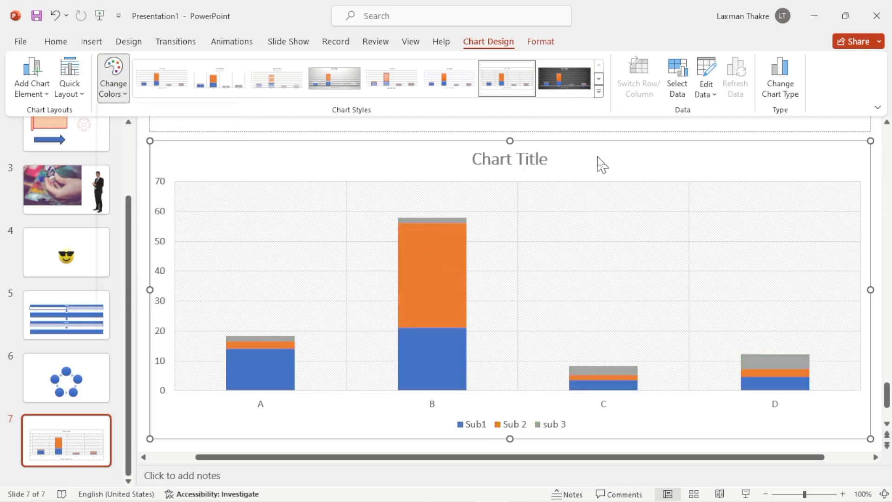
{"action": "left_click", "coordinate": [91, 43]}
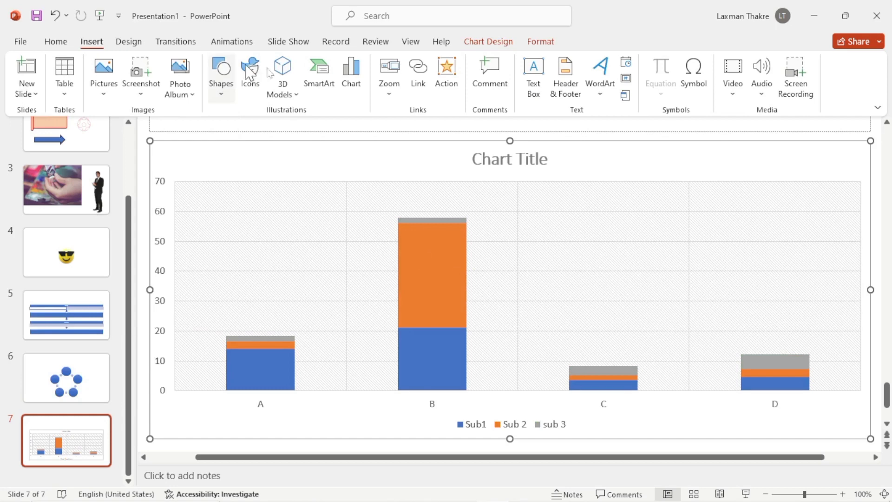